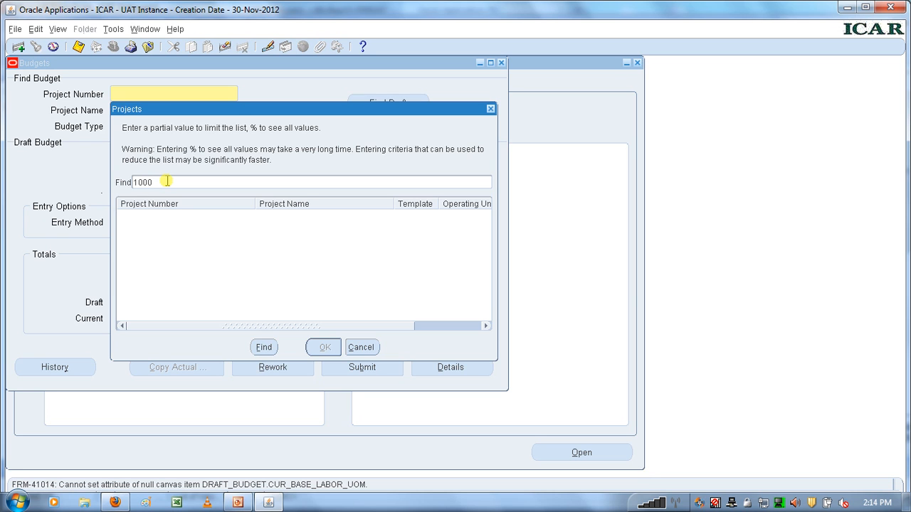
- Select project 1000114 and set its budget type to Expenditure Budget
type("114")
left_click(264, 348)
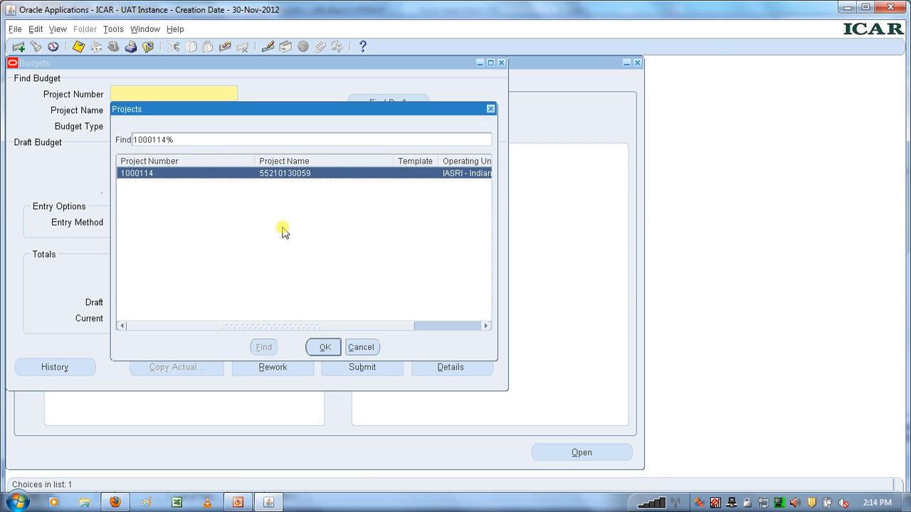
left_click(324, 347)
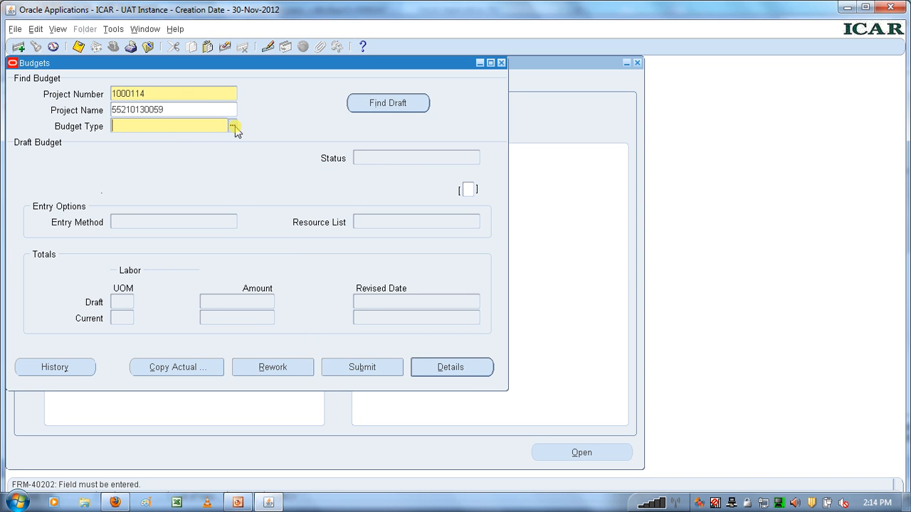
left_click(233, 127)
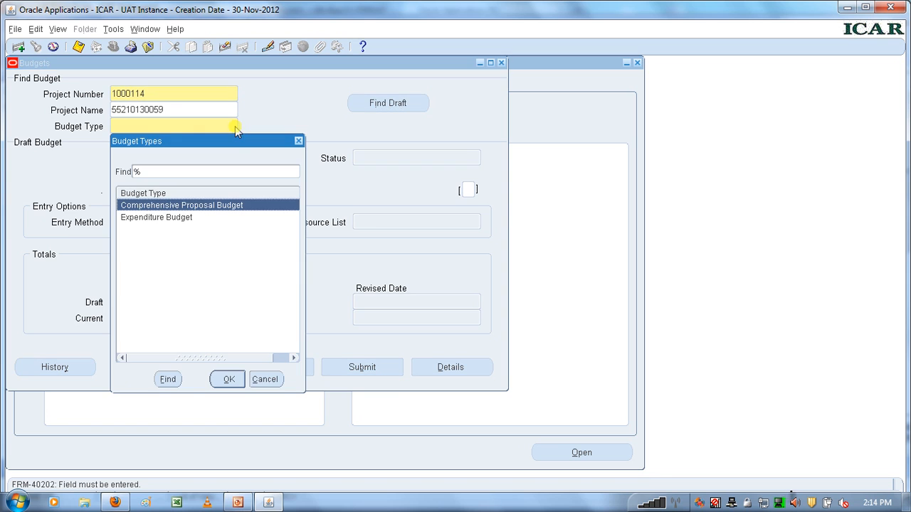
left_click(190, 218)
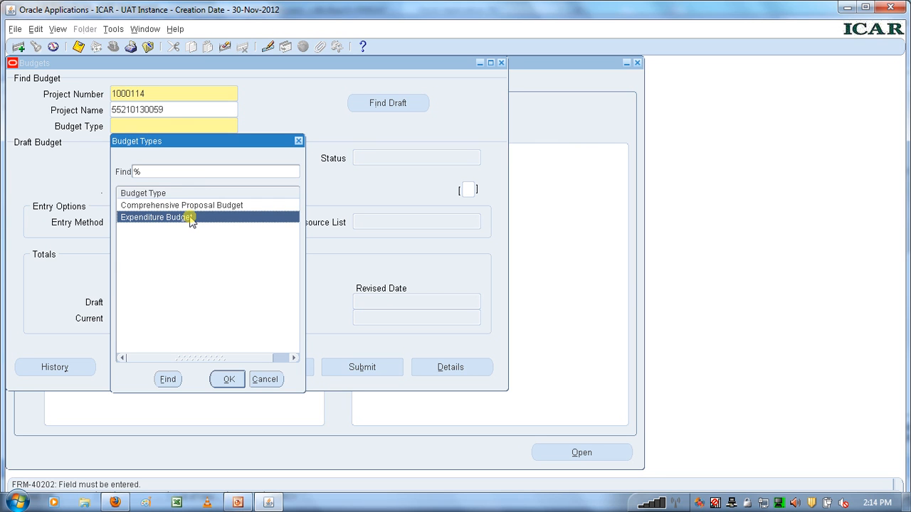
left_click(229, 380)
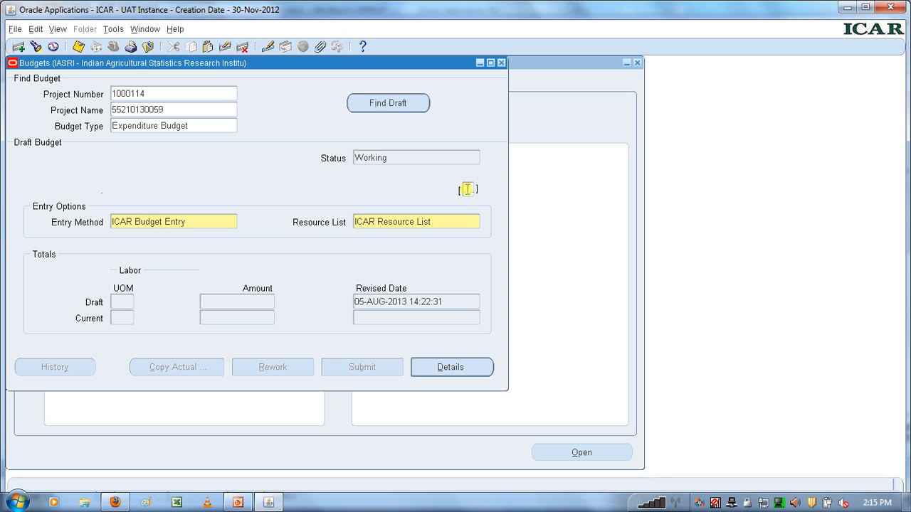
- Open the draft budget's version details and set the fund type to 801, Deposit Schemes - Domestic
left_click(466, 189)
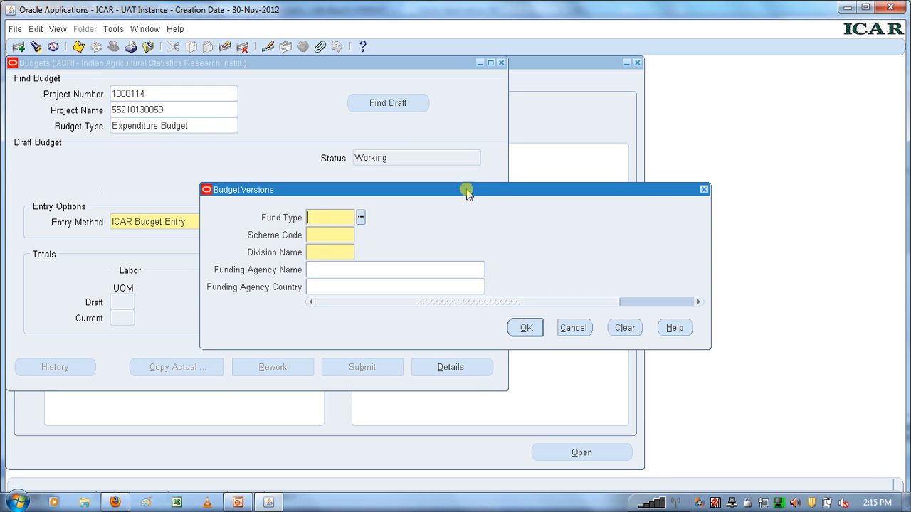
left_click(361, 221)
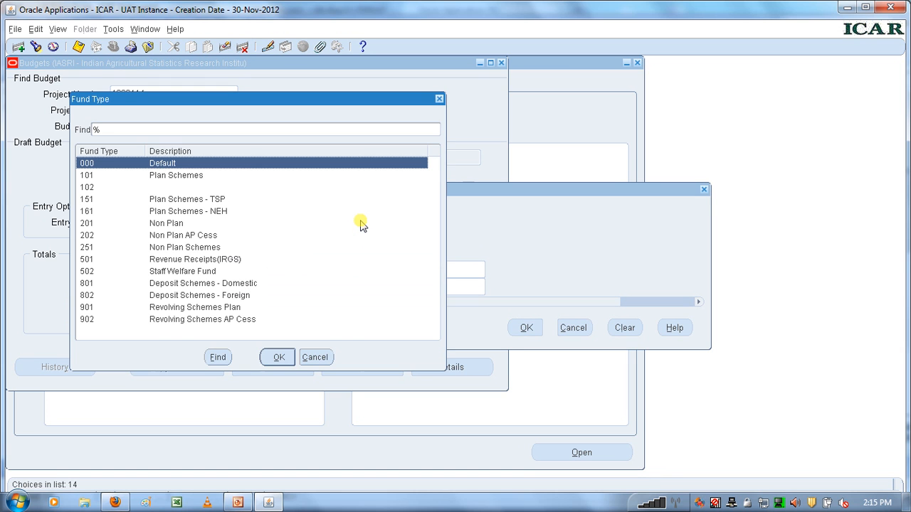
left_click(217, 285)
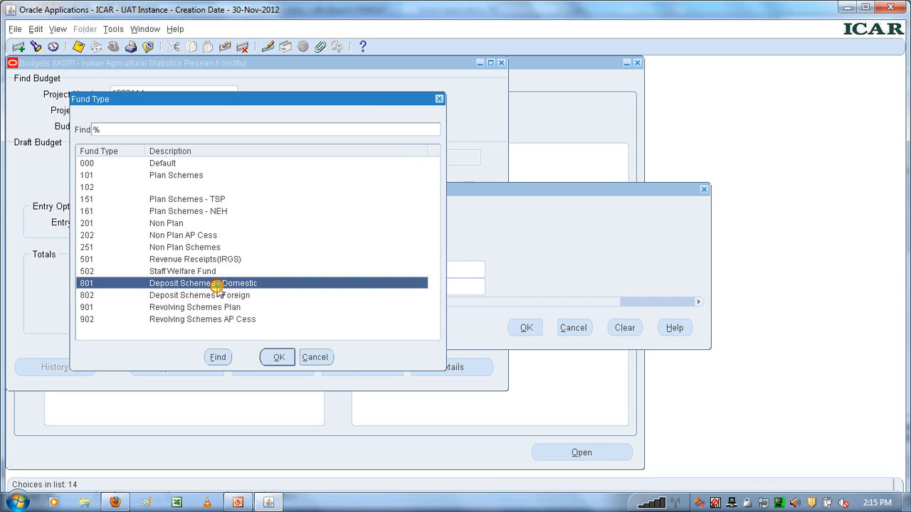
left_click(277, 357)
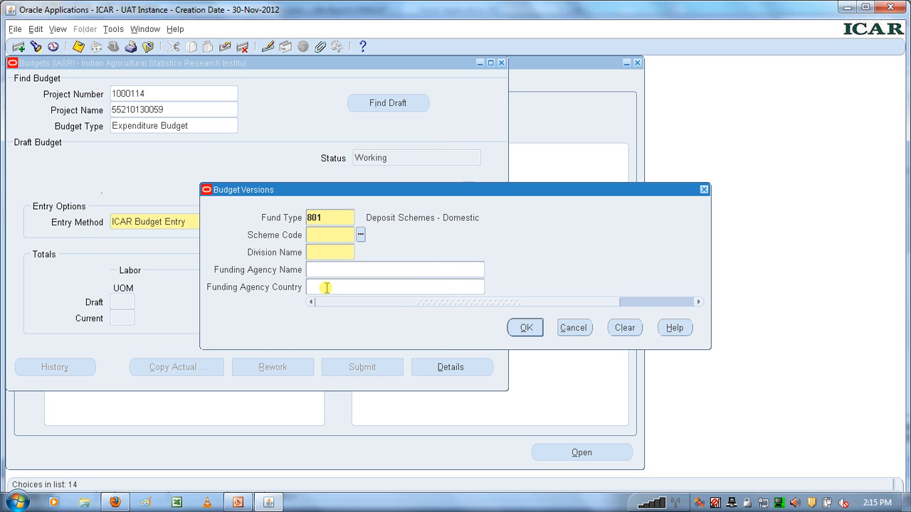
- Find the scheme code with the filter %information% and choose 31001, Information System for Designed Experiments
left_click(337, 236)
left_click(361, 236)
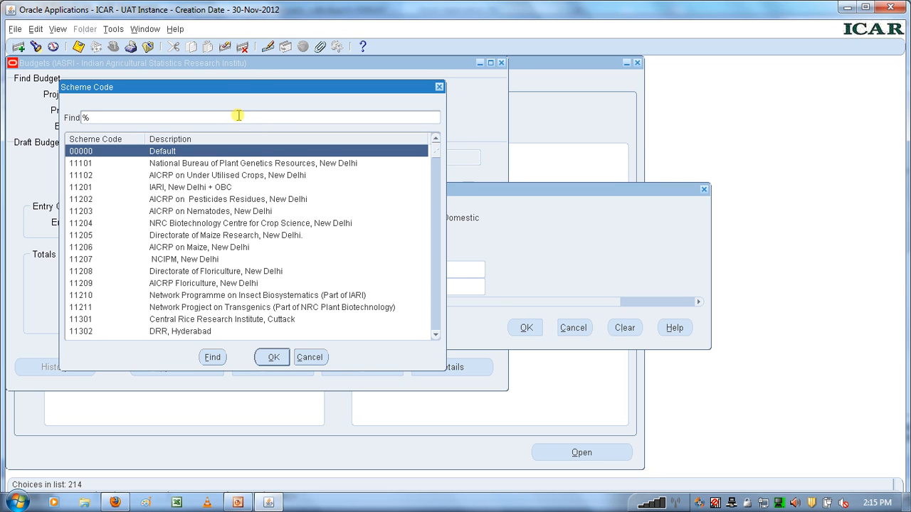
type("information%")
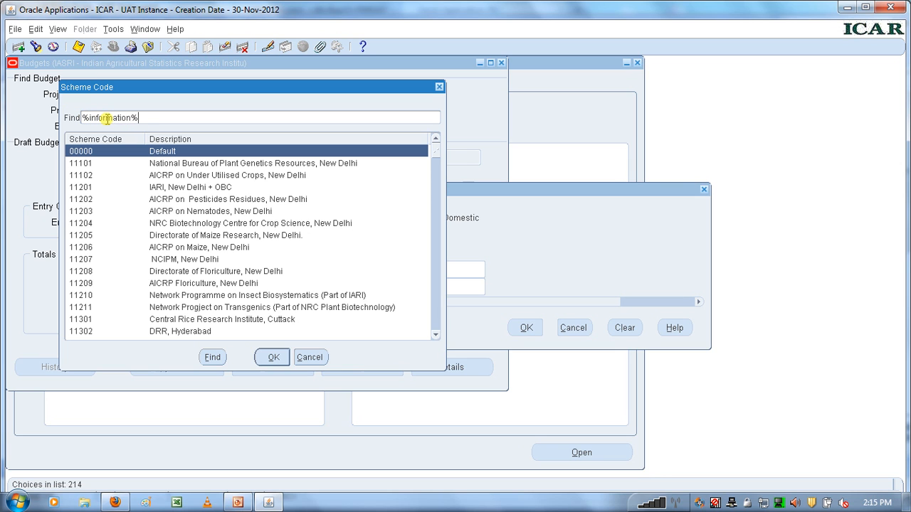
left_click(212, 358)
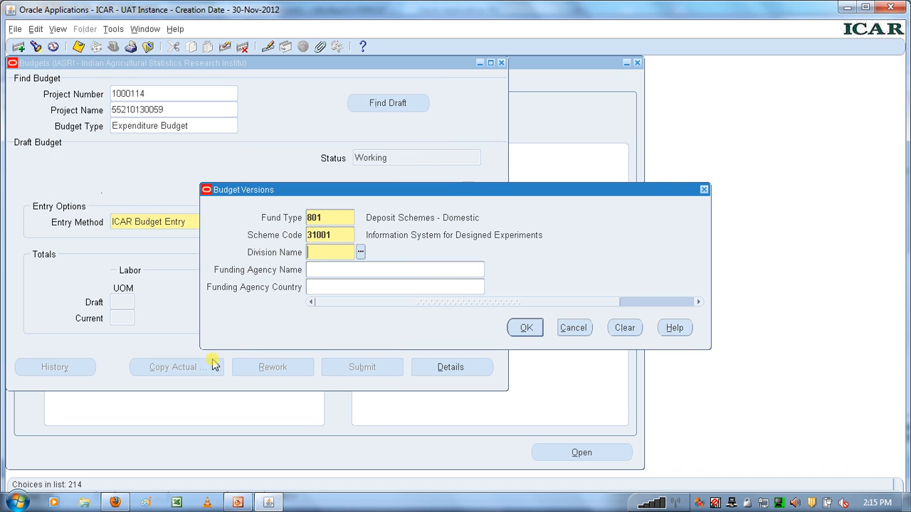
- Search the divisions for %iasri% and set the division name to 40066, Computer Applications, IASRI
left_click(360, 253)
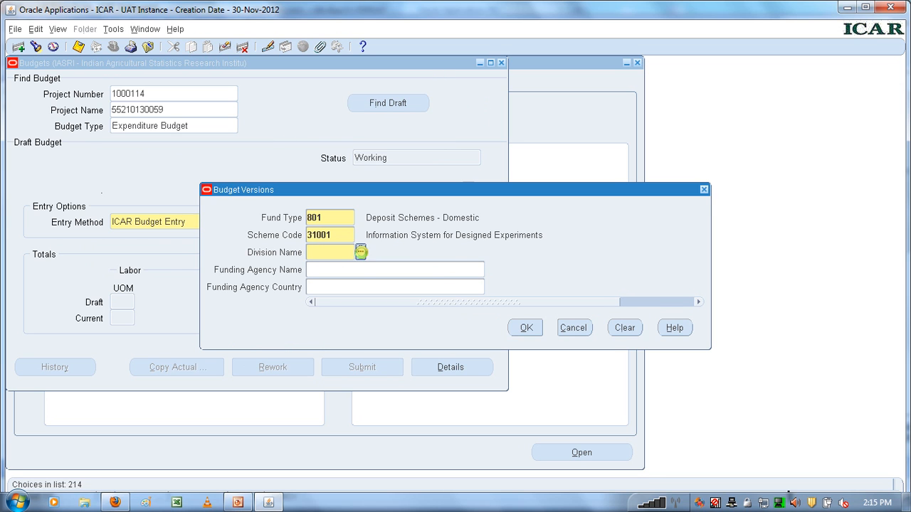
type("iasri")
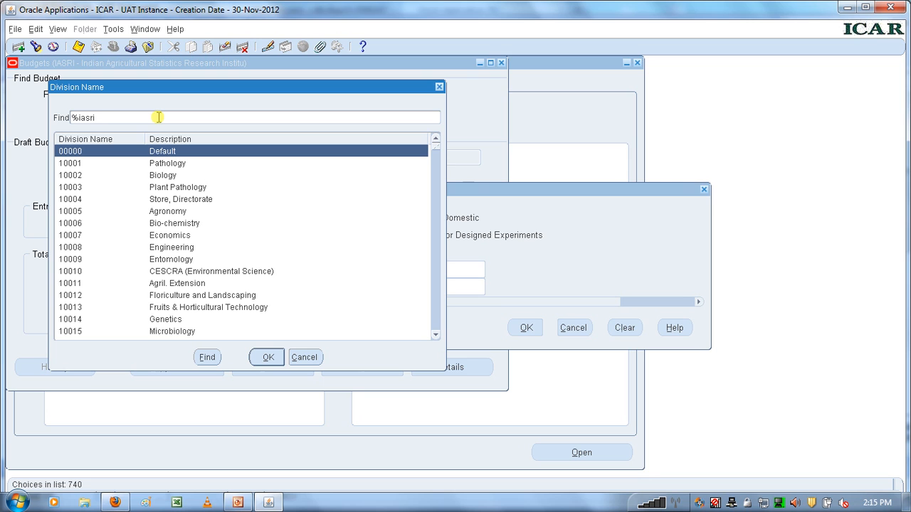
type("%")
left_click(206, 357)
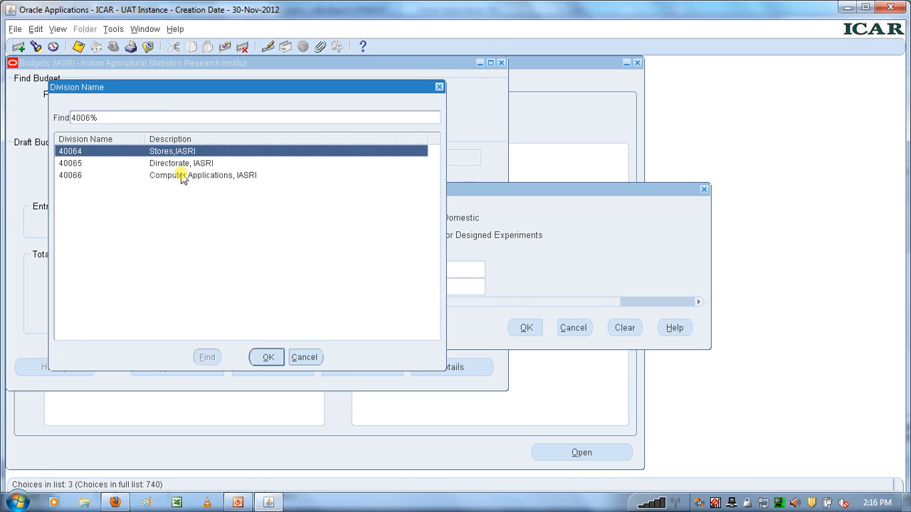
left_click(181, 177)
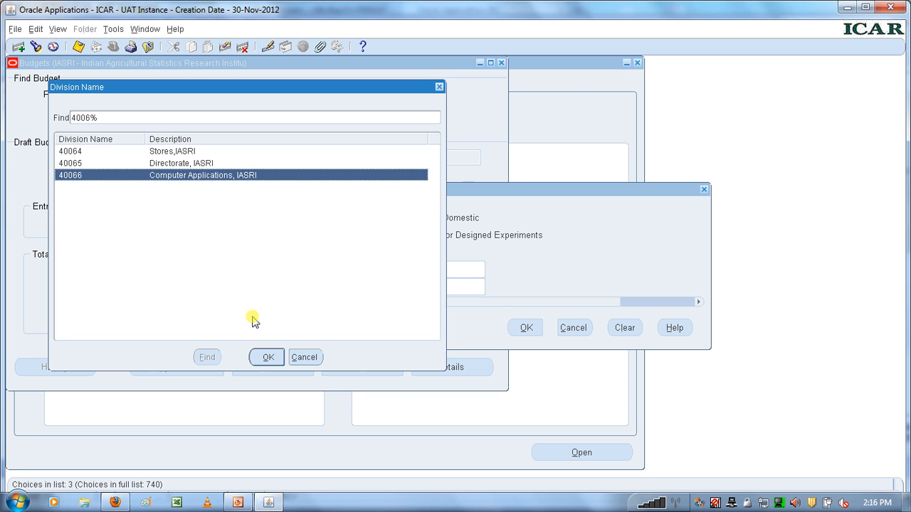
left_click(269, 358)
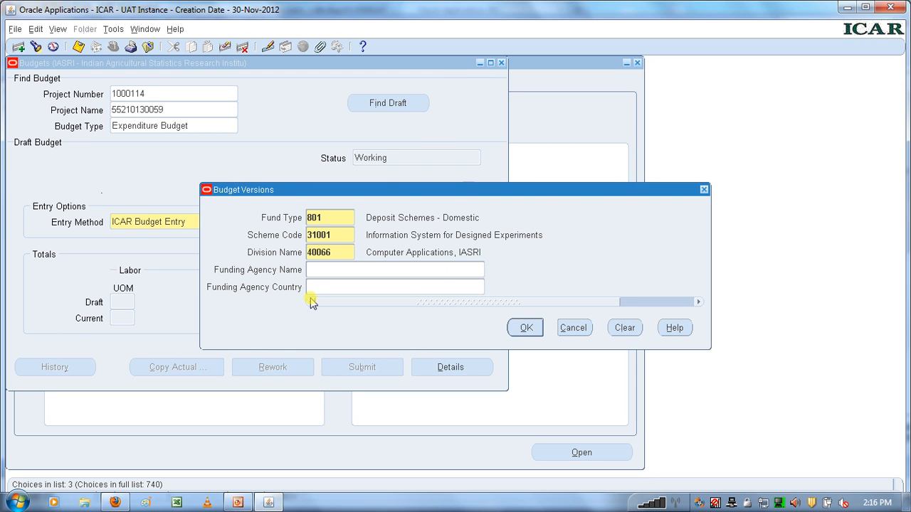
- Enter DBT as the funding agency name in the budget version details
left_click(313, 274)
key("Caps_Lock")
type("DBT")
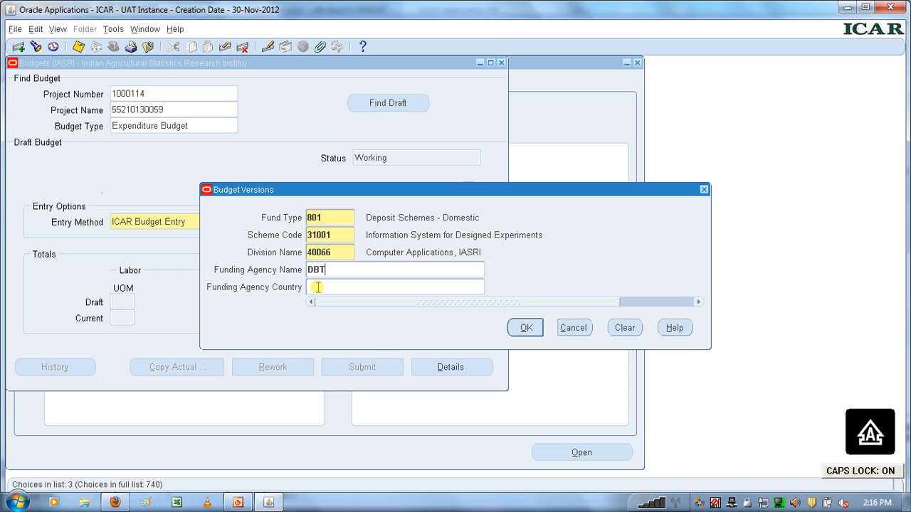
key("Caps_Lock")
- Set the funding agency country to India using the filter %india%, and accept the budget version details
left_click(317, 286)
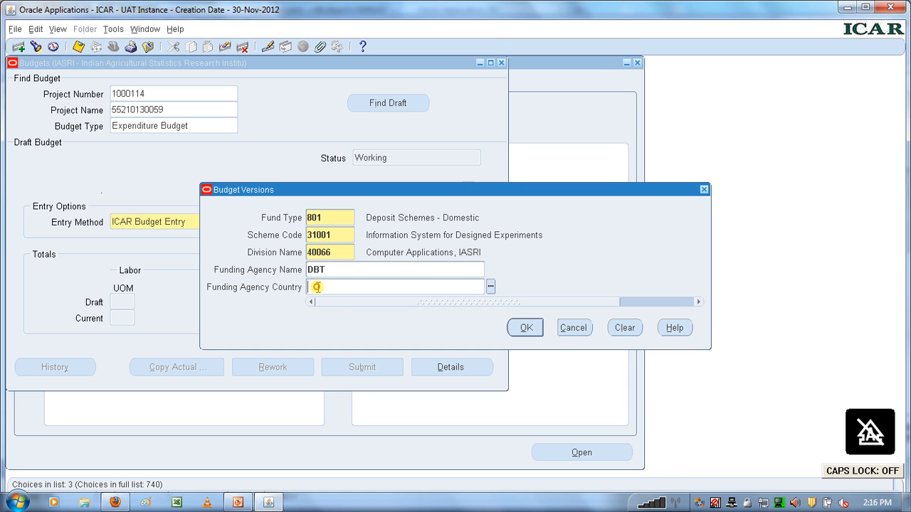
left_click(491, 287)
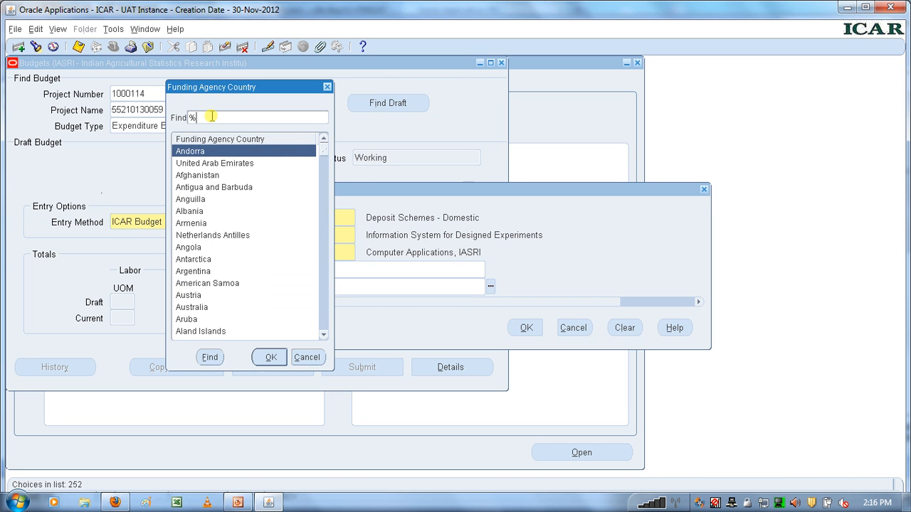
type("india%")
left_click(210, 358)
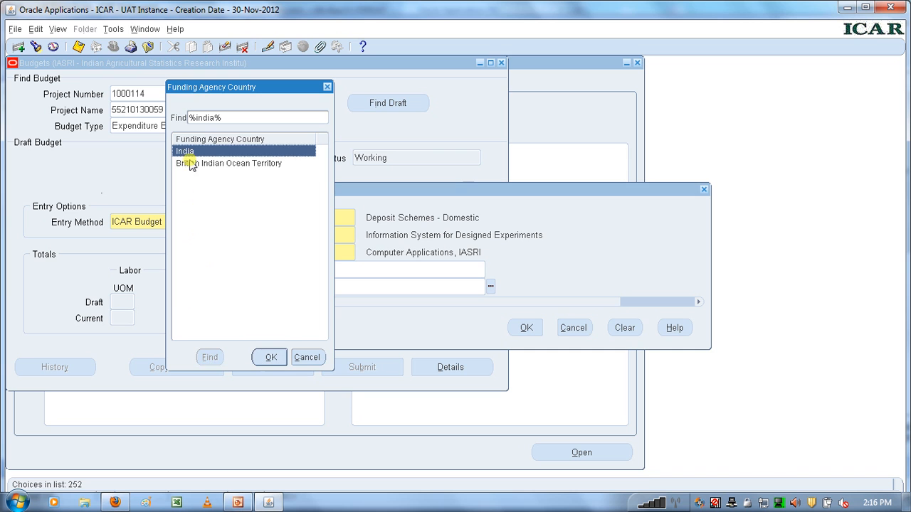
left_click(271, 357)
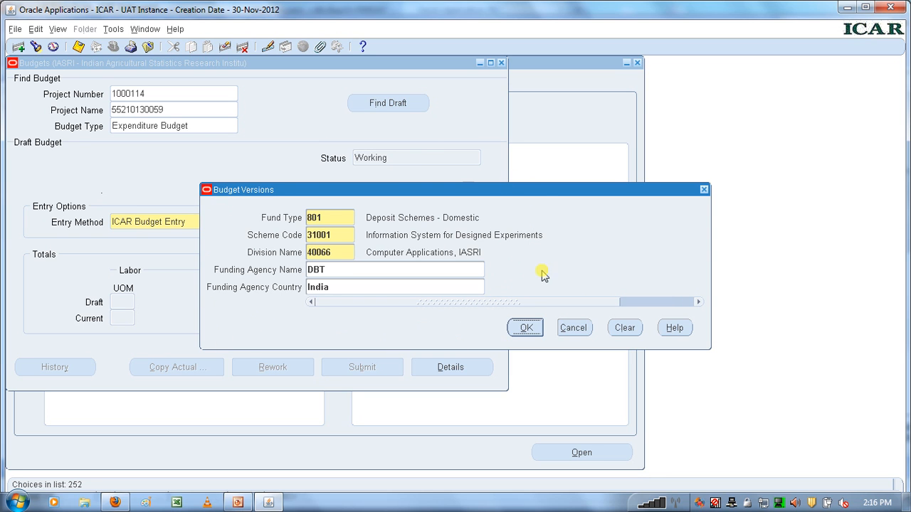
left_click(525, 328)
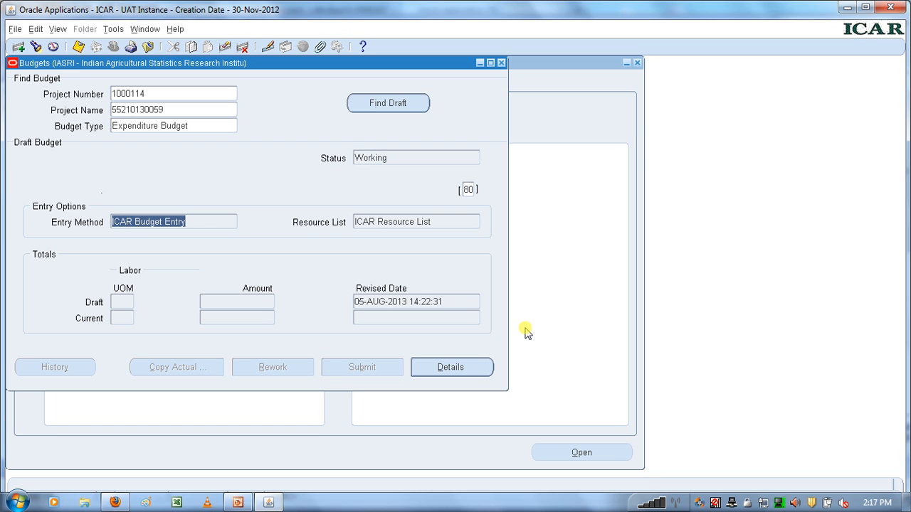
- Open the budget details and the budget lines for the Grants - Capital head, acknowledging the financial-year note
left_click(452, 369)
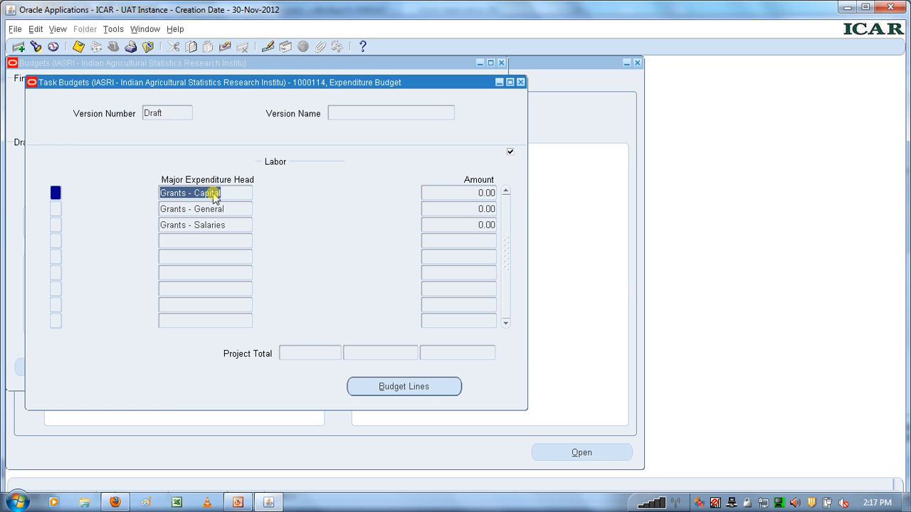
left_click(194, 194)
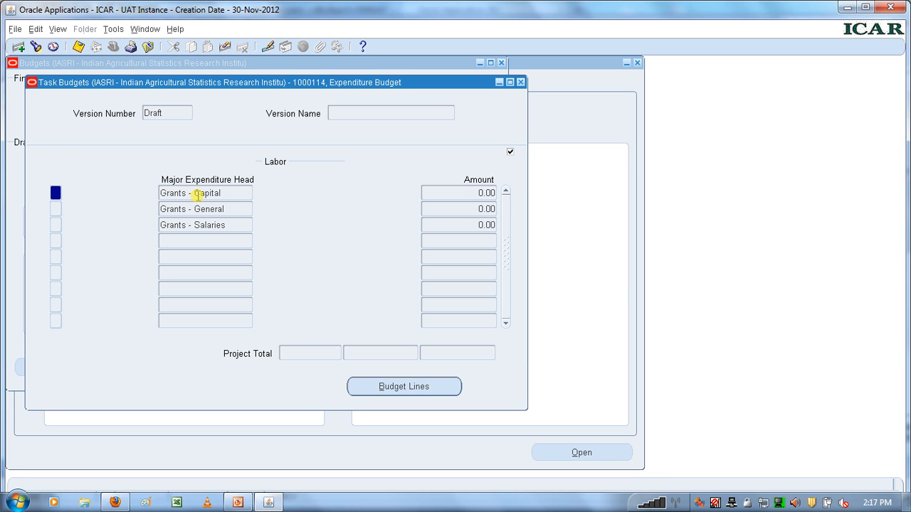
left_click(400, 388)
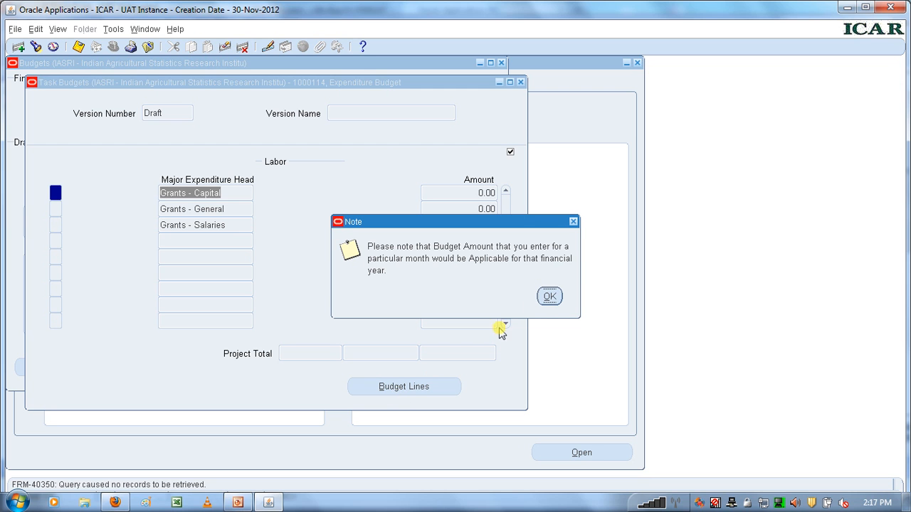
left_click(548, 297)
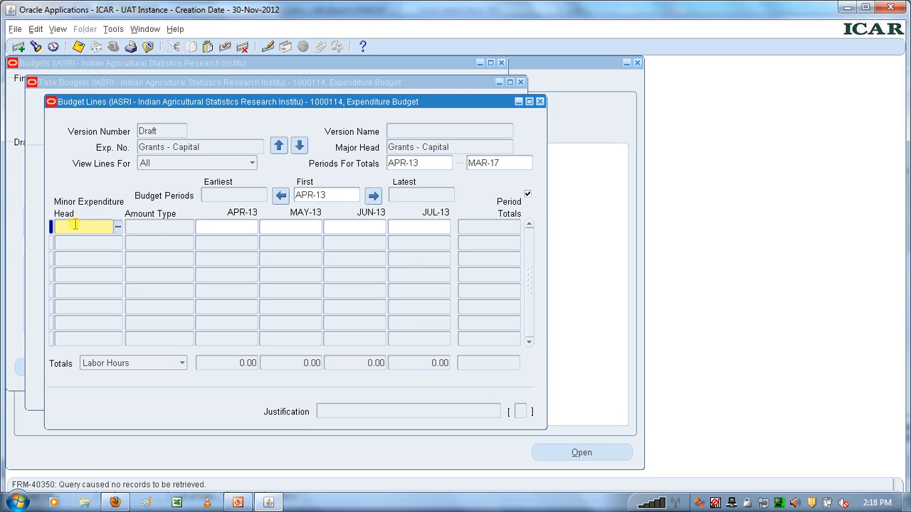
- Enter an Equipments budget line with amount type Raw Cost and 100000 for APR-13
left_click(119, 228)
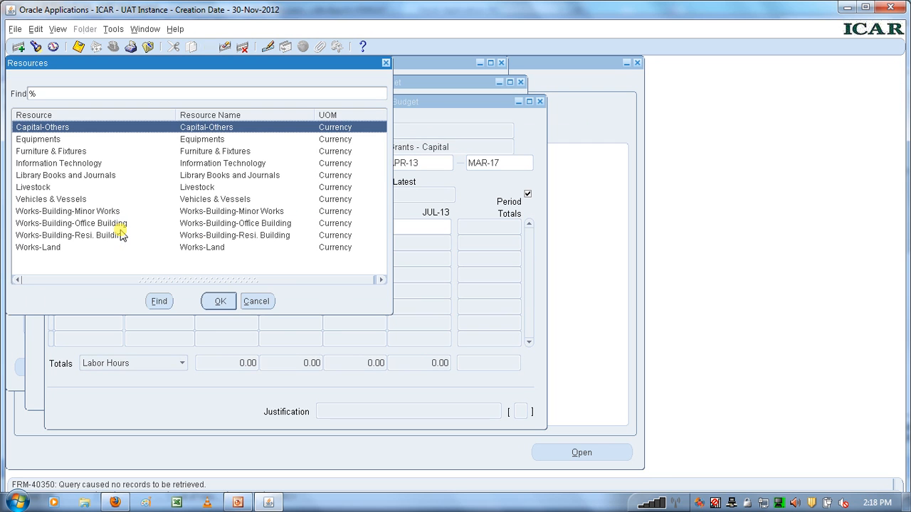
left_click(57, 139)
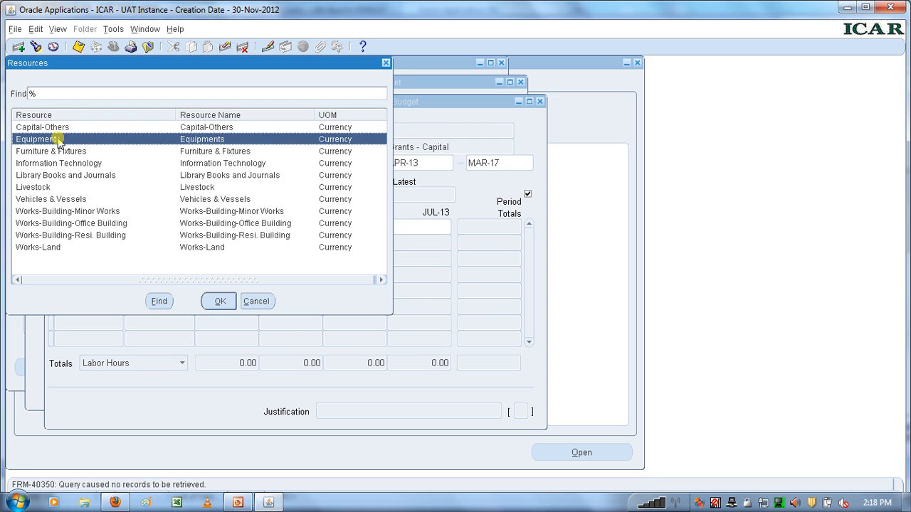
left_click(219, 302)
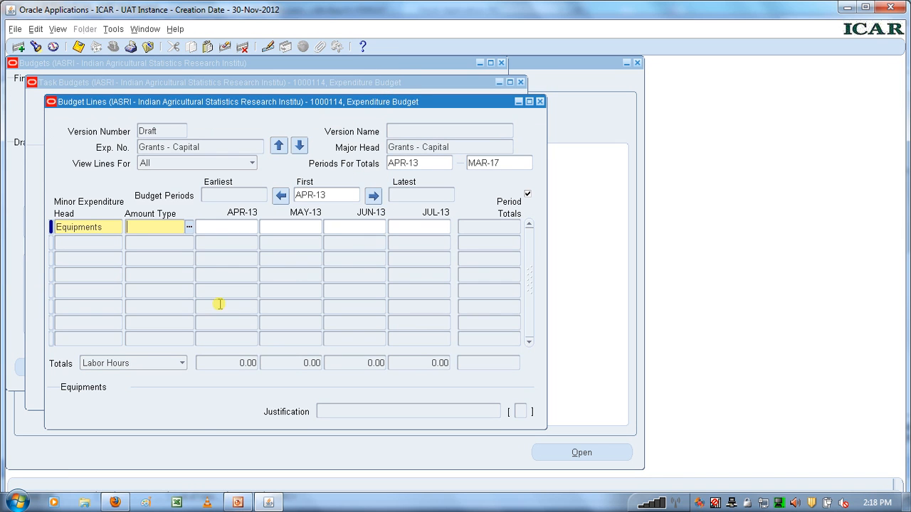
left_click(190, 231)
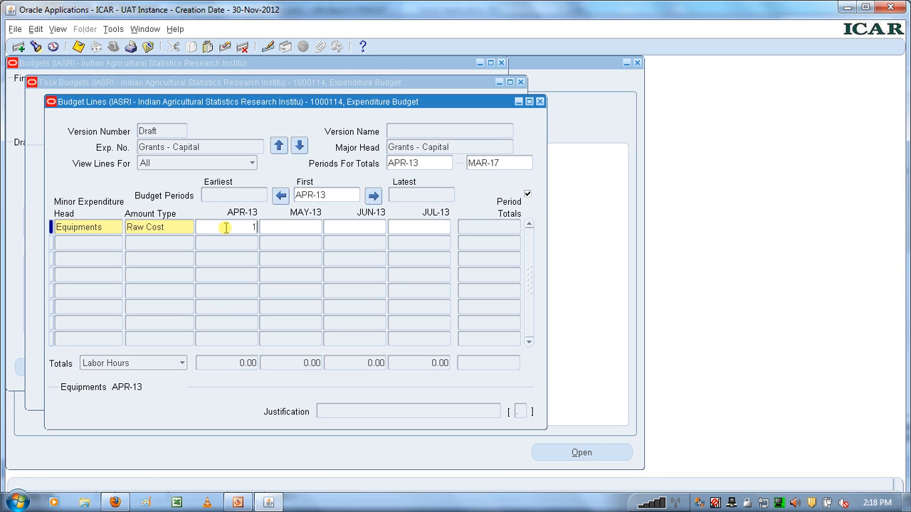
type("100000")
left_click(283, 229)
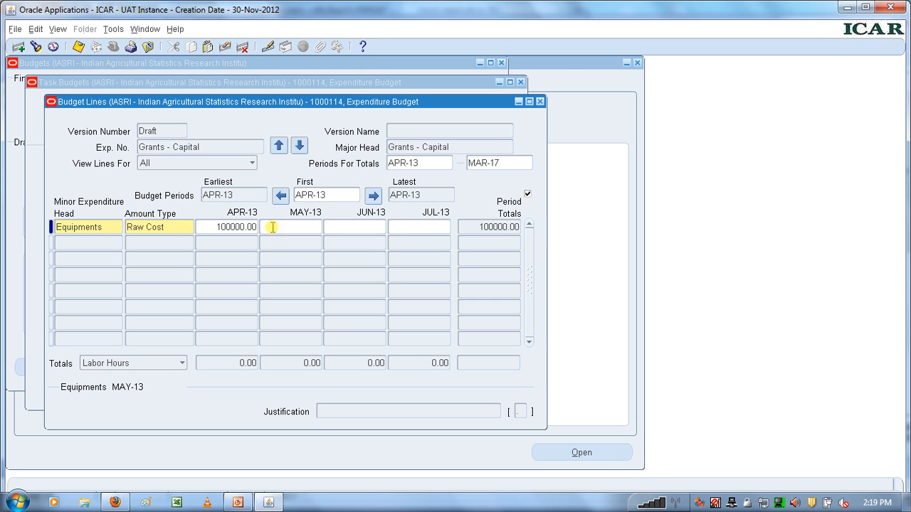
- Add a Vehicles & Vessels budget line with amount type Raw Cost and 50000 for MAY-13, and save the budget lines
left_click(91, 244)
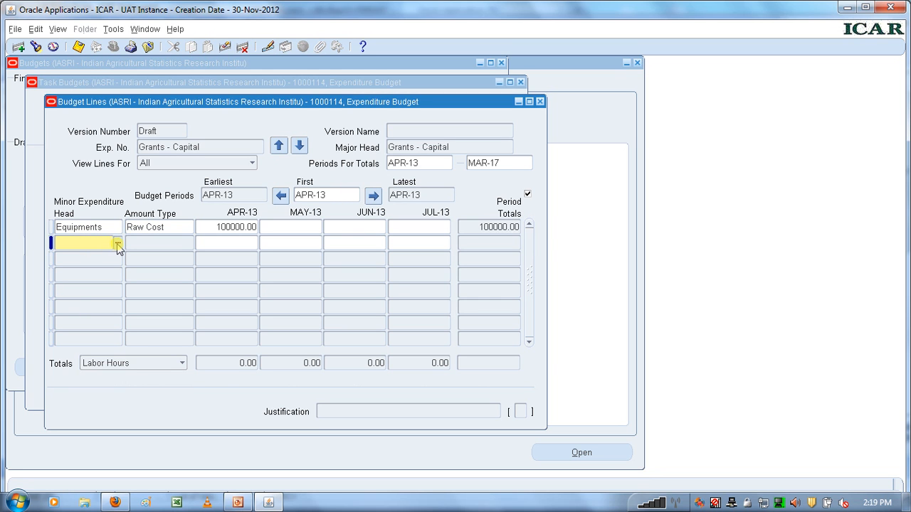
left_click(117, 244)
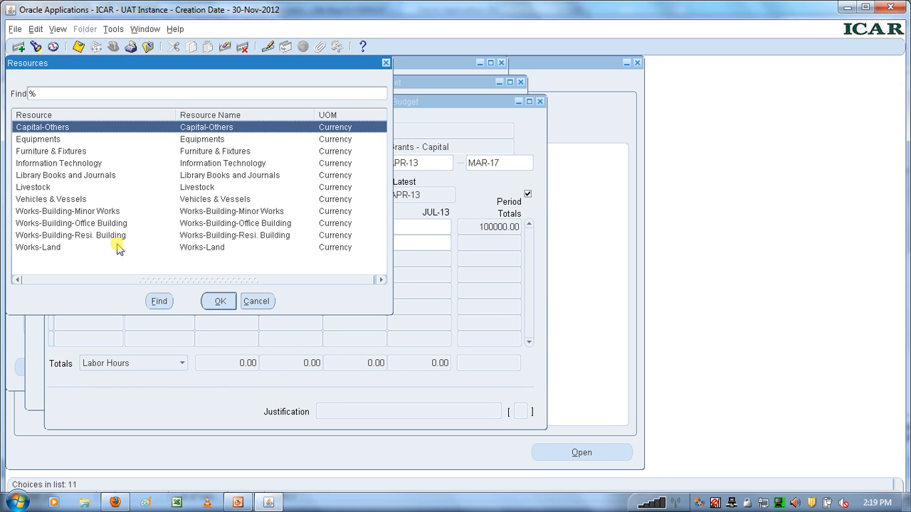
left_click(77, 200)
left_click(219, 302)
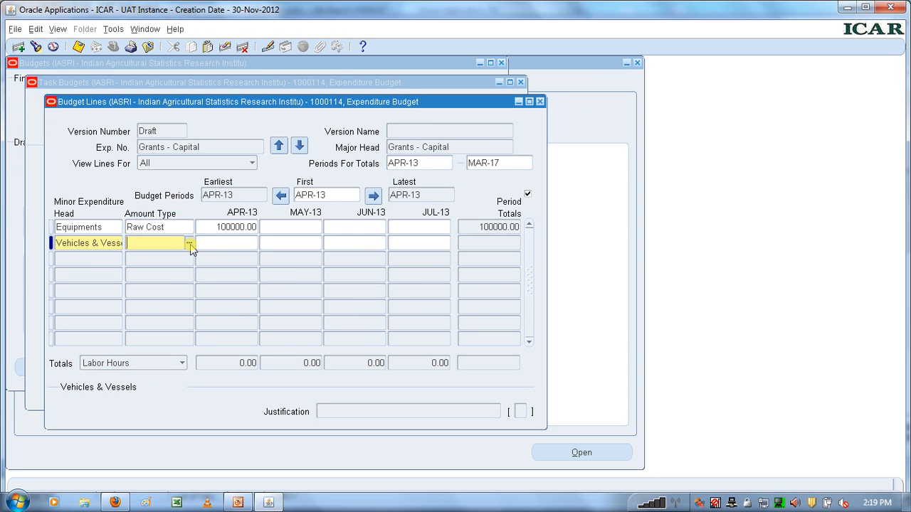
left_click(189, 244)
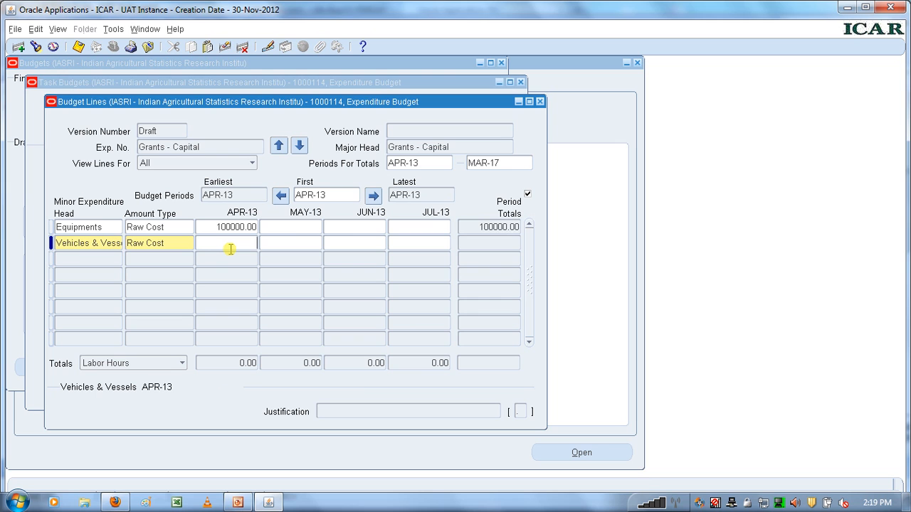
left_click(282, 246)
type("500000")
key("BackSpace")
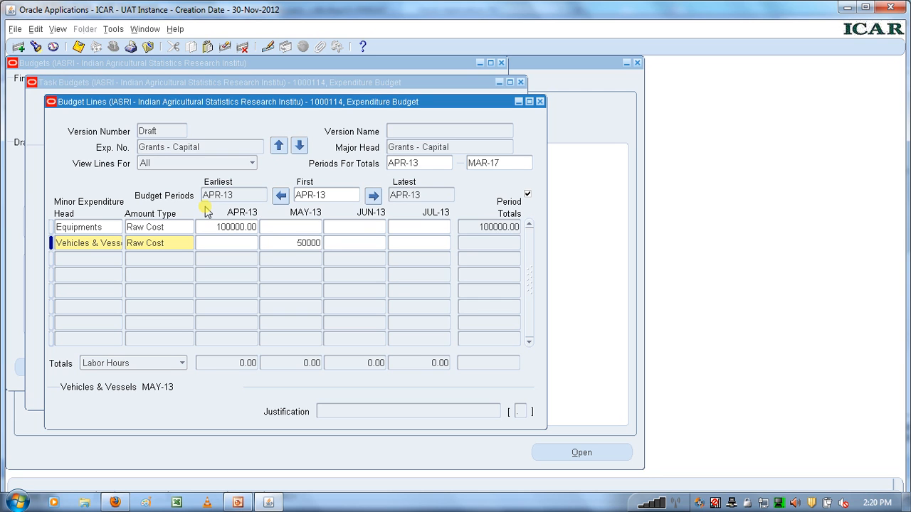
left_click(79, 49)
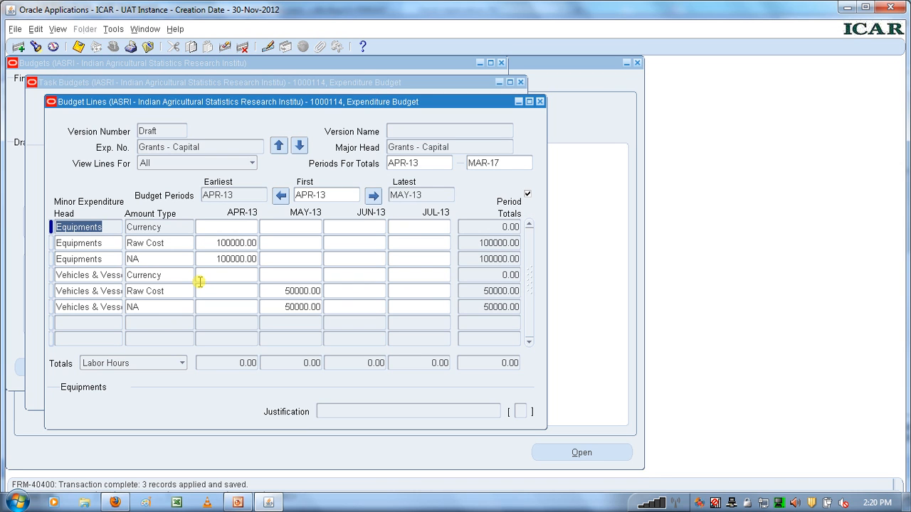
- Close the Grants - Capital lines and open the budget lines for Grants - General, acknowledging the financial-year note
left_click(541, 104)
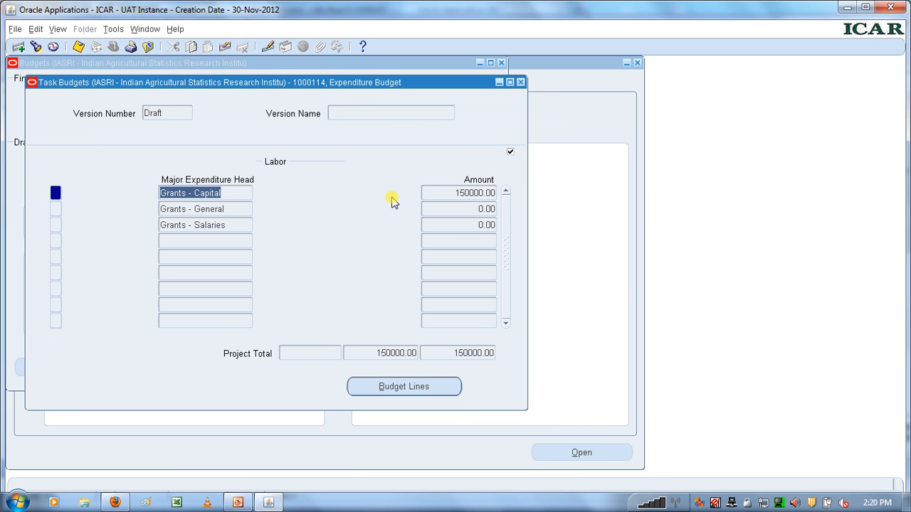
left_click(217, 211)
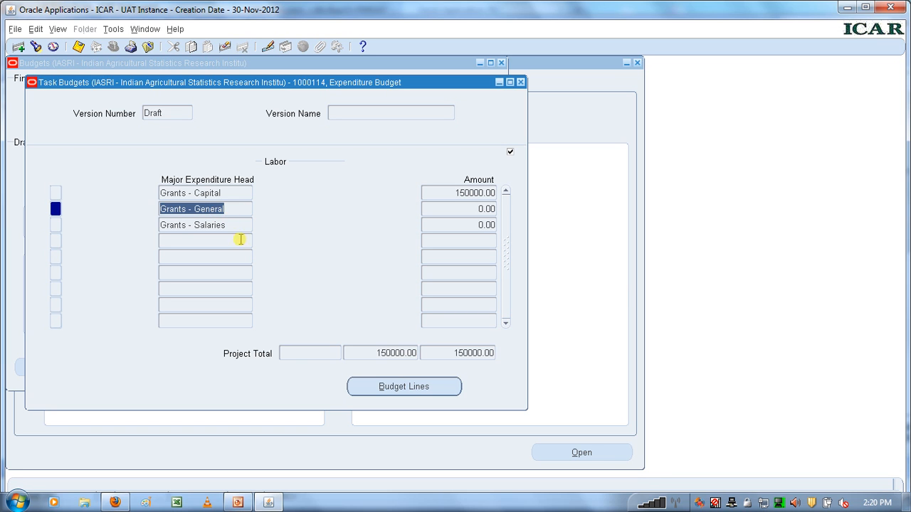
left_click(193, 208)
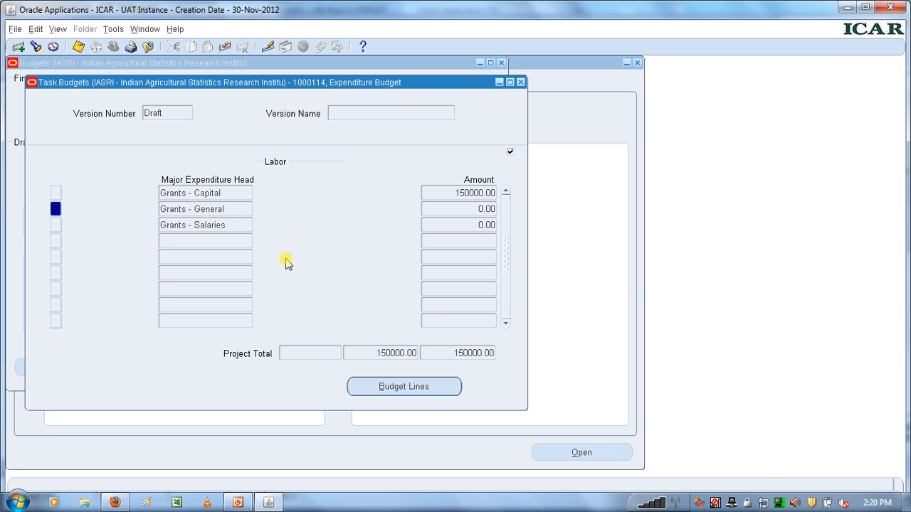
left_click(398, 388)
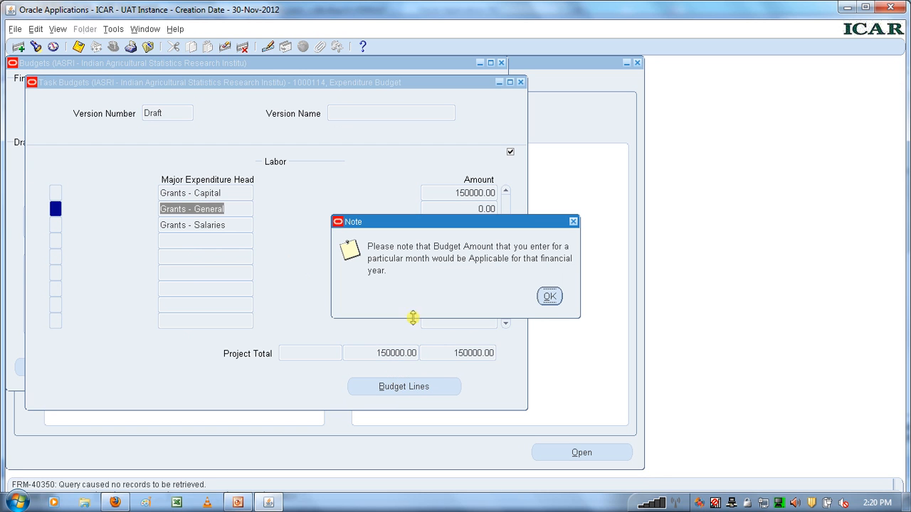
left_click(549, 298)
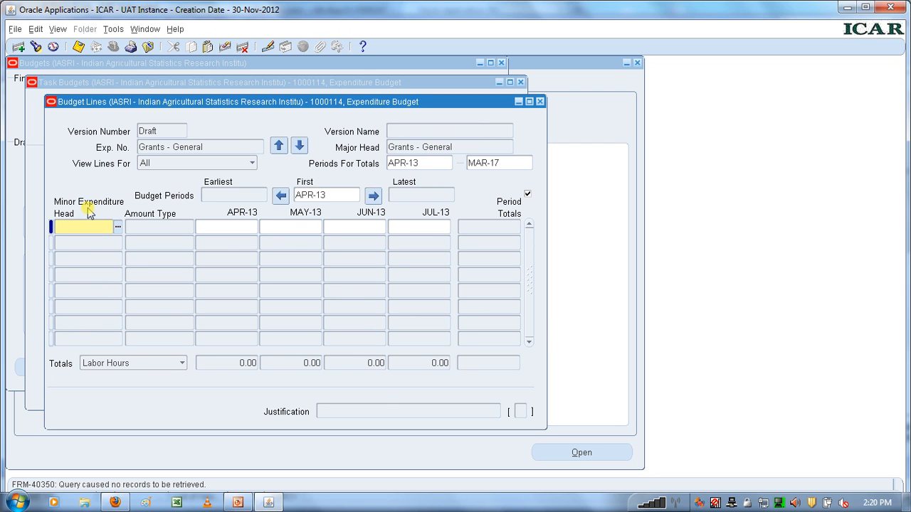
- Enter a GRO-Operational Expenses budget line with amount type Raw Cost and 30000 for APR-13, and save it
left_click(117, 229)
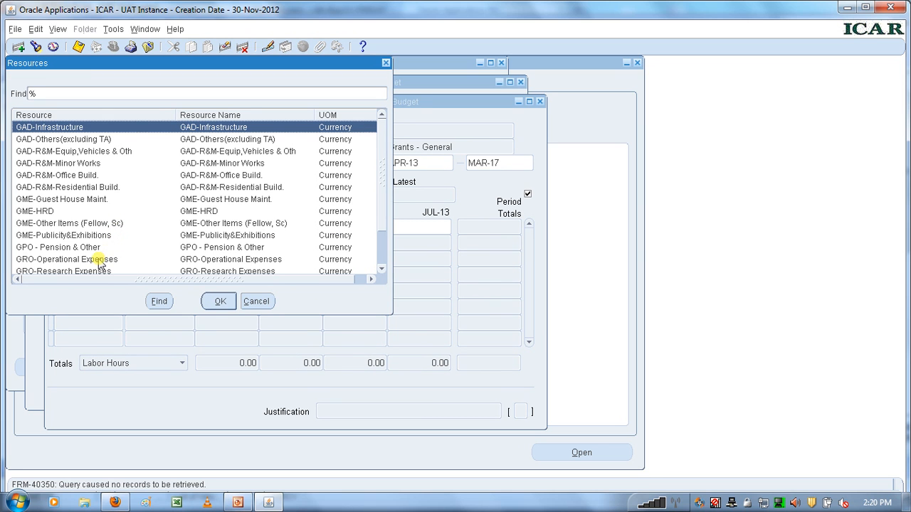
left_click(101, 260)
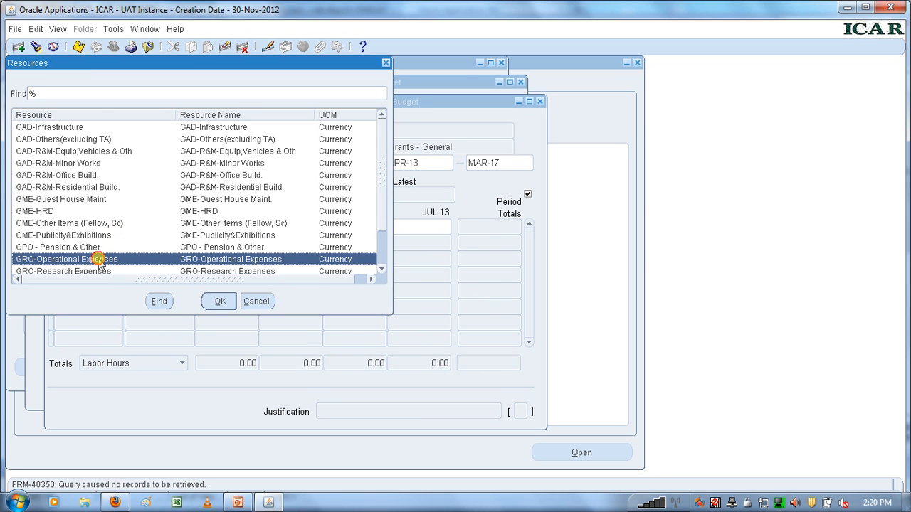
left_click(217, 302)
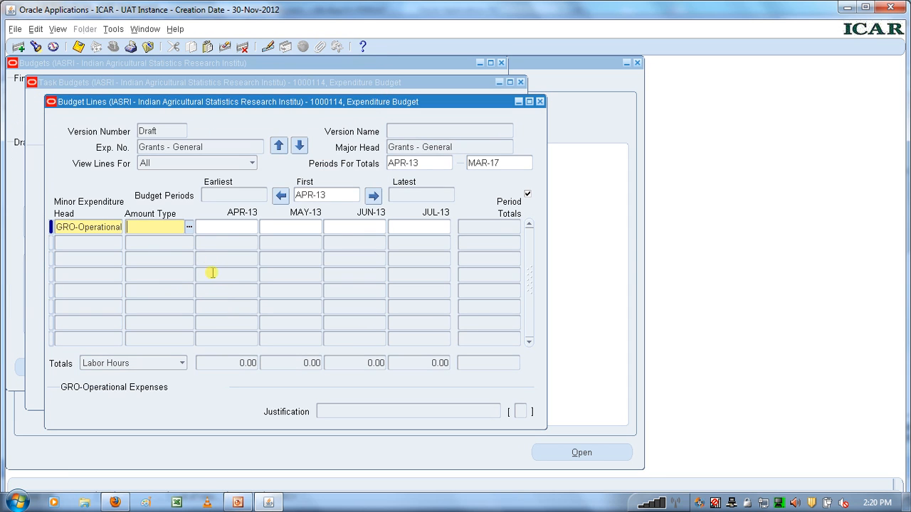
left_click(189, 227)
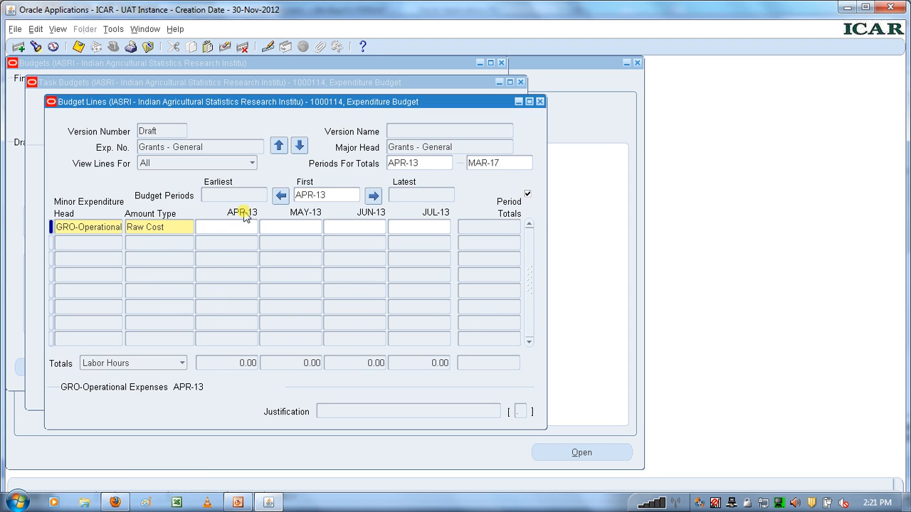
type("30000")
left_click(271, 227)
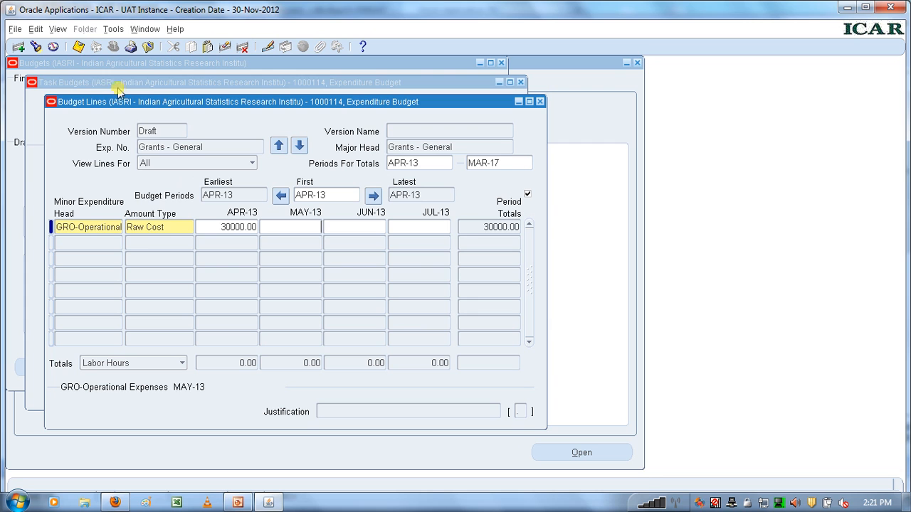
left_click(78, 47)
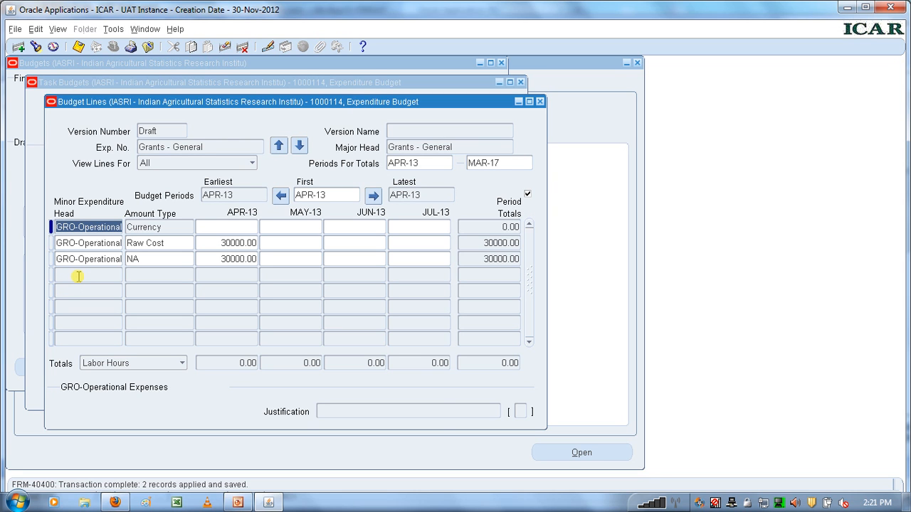
- Add an Institutional Charges budget line with amount type Raw Cost and 100000 for APR-13, and save it
left_click(78, 276)
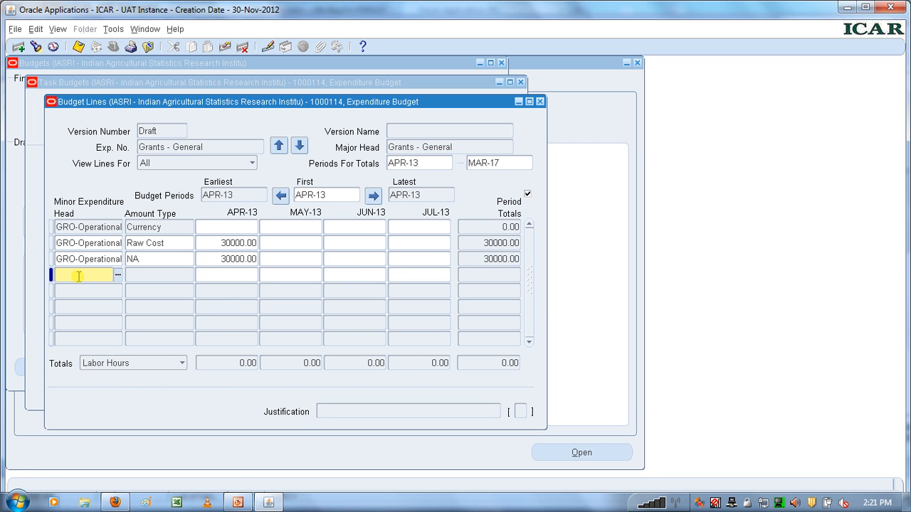
left_click(118, 276)
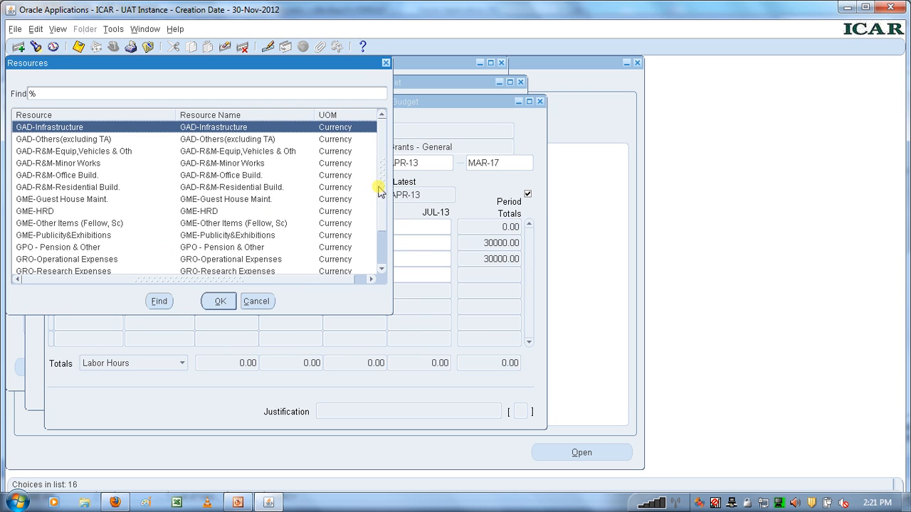
left_click_drag(381, 183, 386, 219)
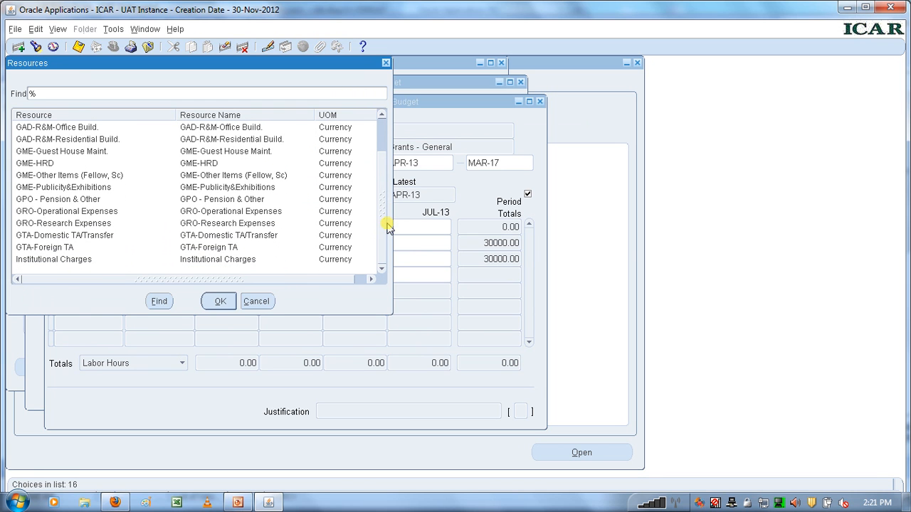
left_click(80, 261)
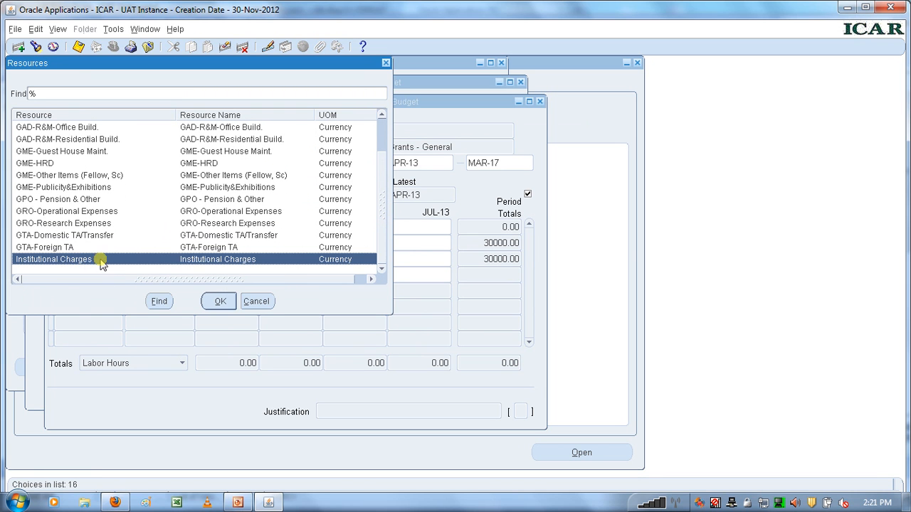
left_click(218, 301)
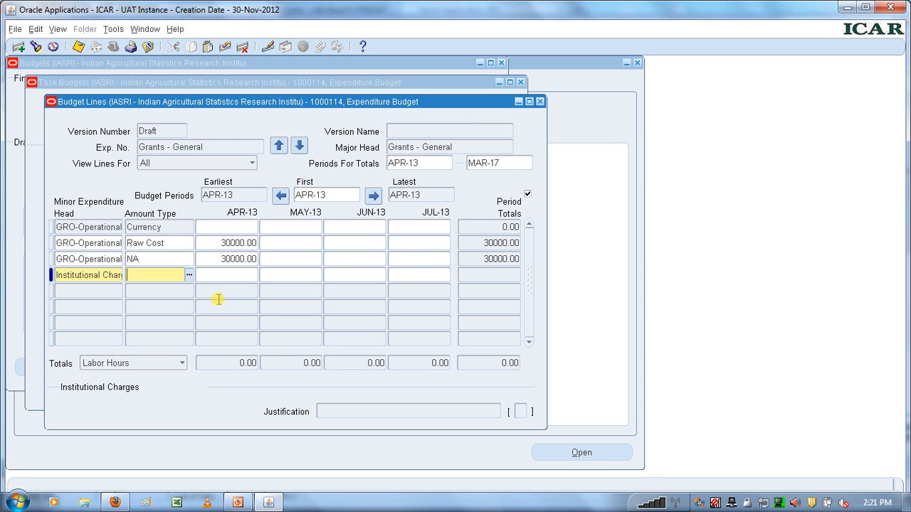
left_click(189, 276)
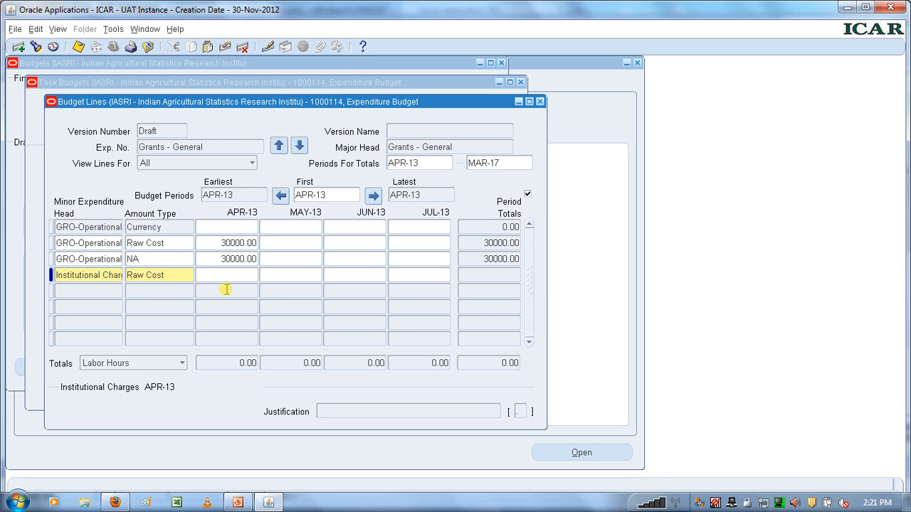
type("100000")
left_click(79, 46)
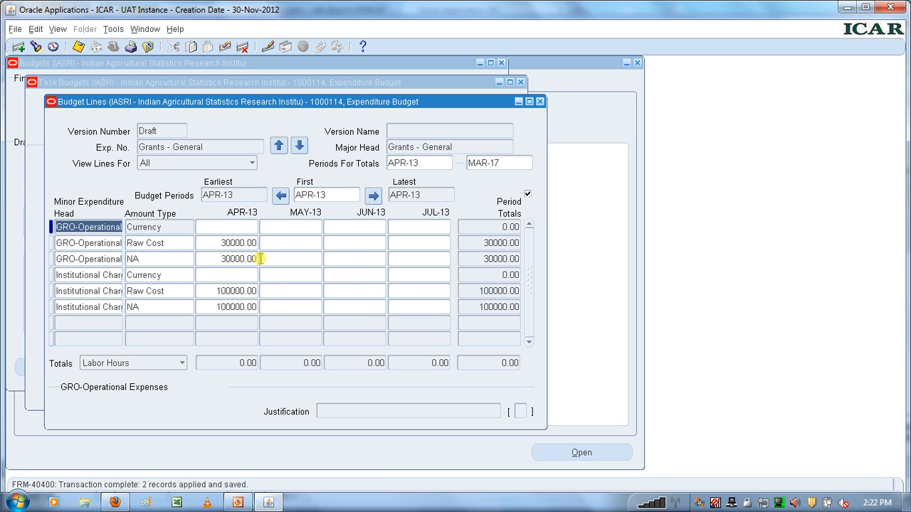
- Close the budget lines and task budgets, and submit and baseline the draft expenditure budget for project 1000114
left_click(540, 102)
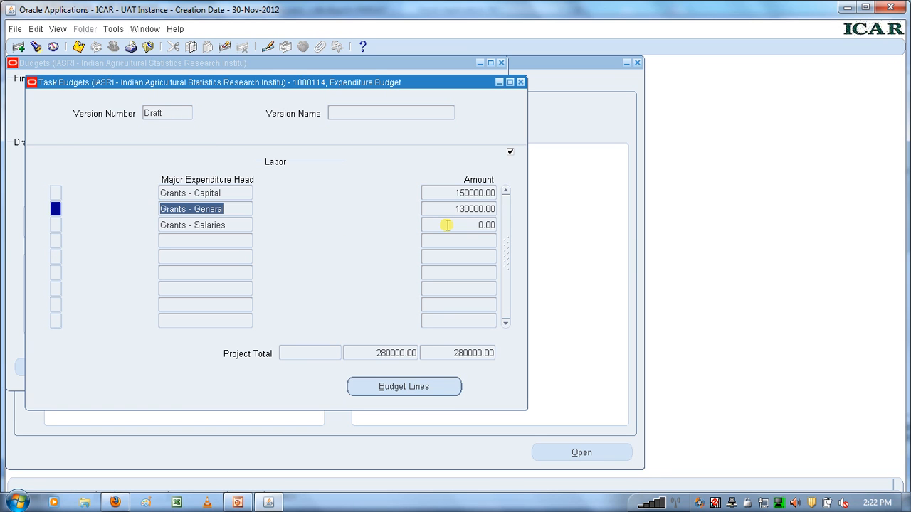
left_click(520, 82)
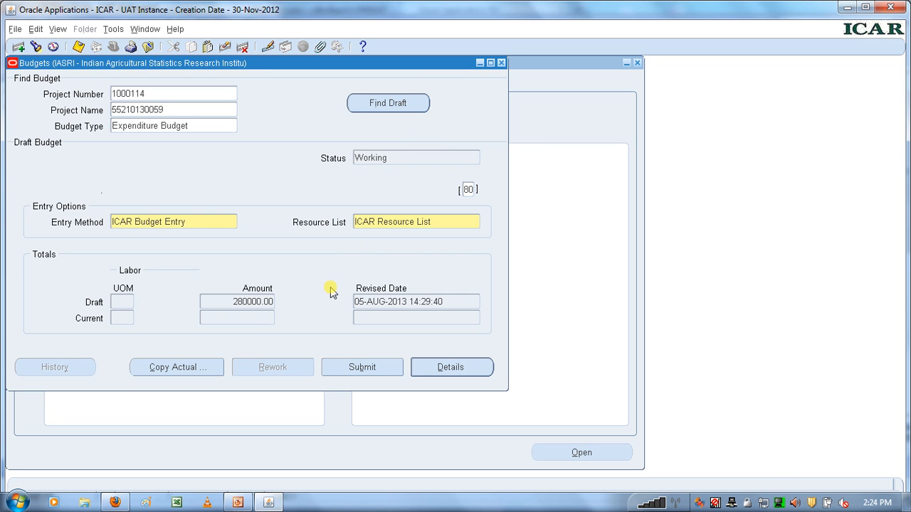
left_click(359, 368)
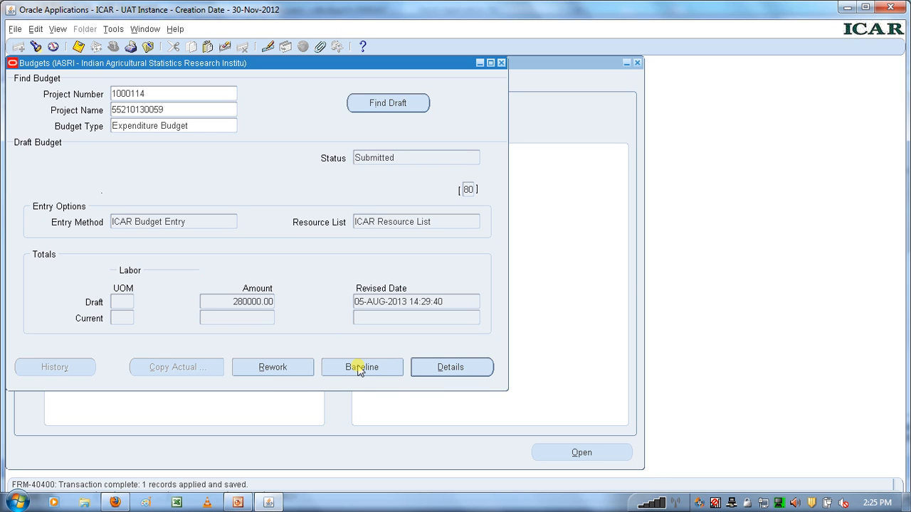
left_click(359, 367)
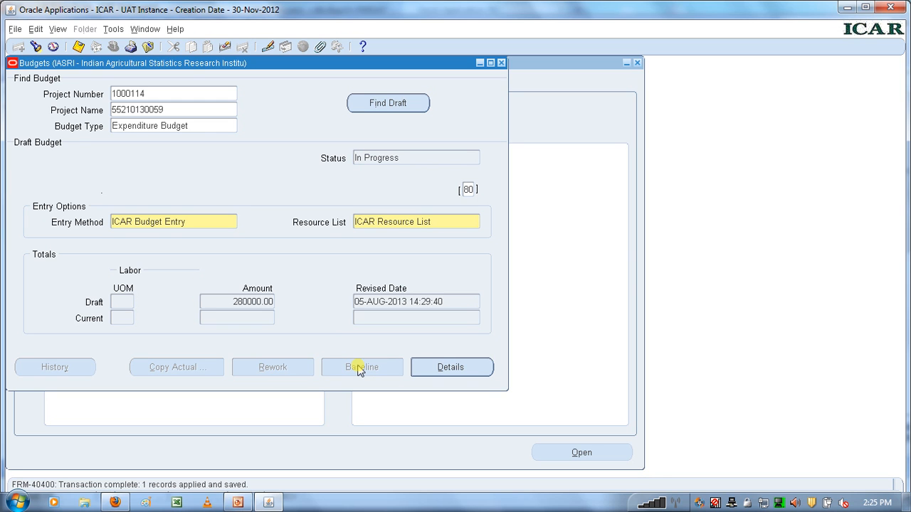
left_click(382, 158)
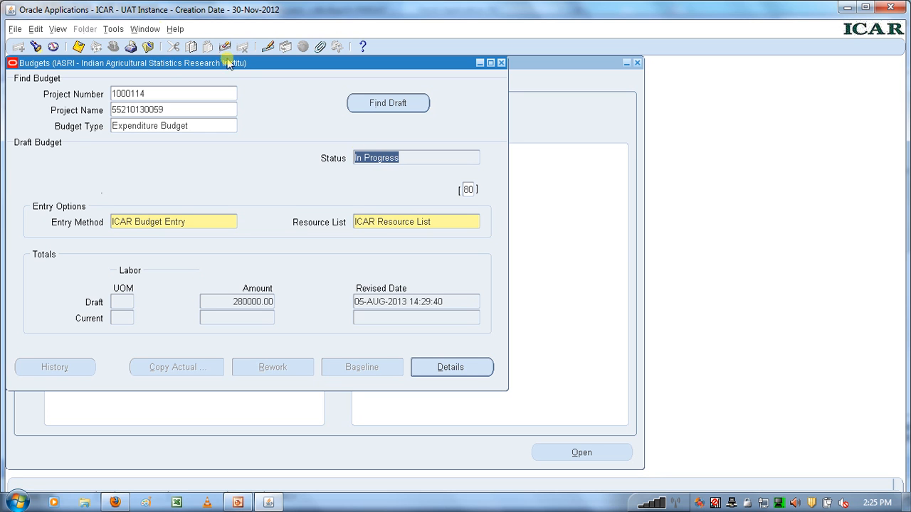
left_click(152, 93)
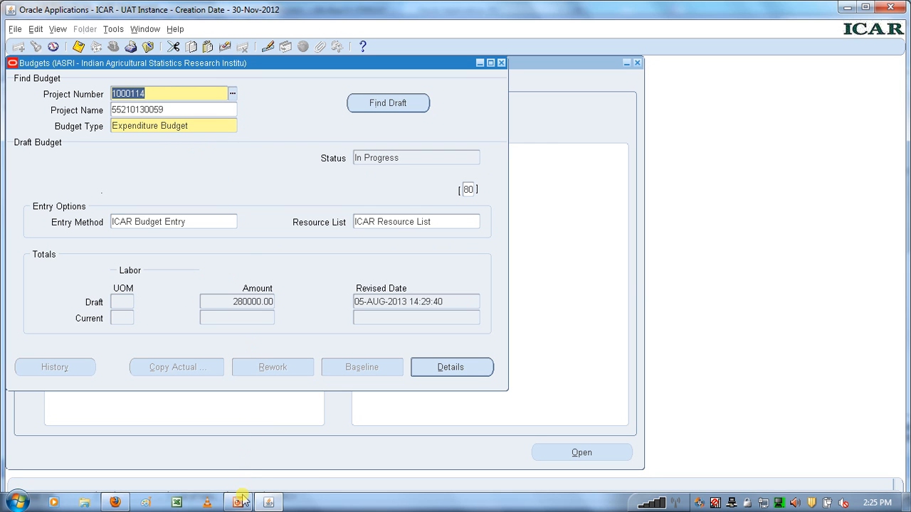
- Switch to the CBT Slides presentation in PowerPoint and show its closing THANK YOU slide full screen
mouse_move(242, 503)
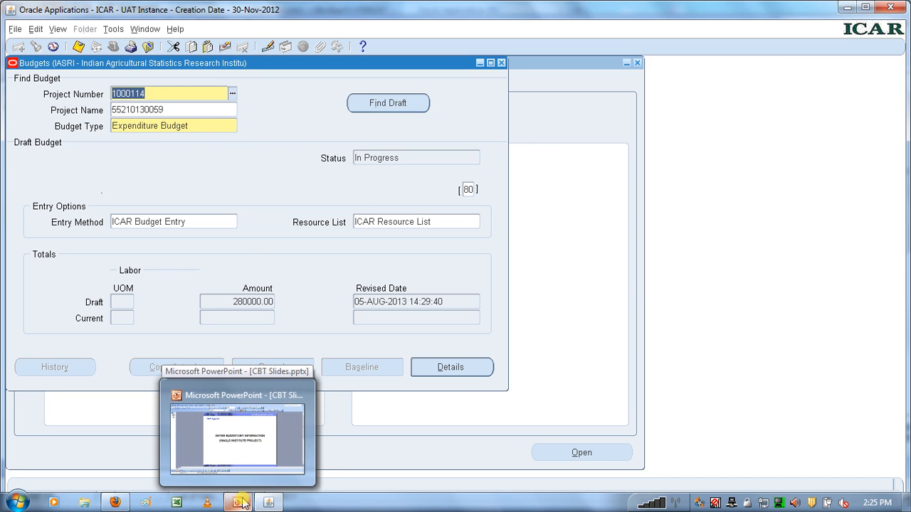
left_click(242, 503)
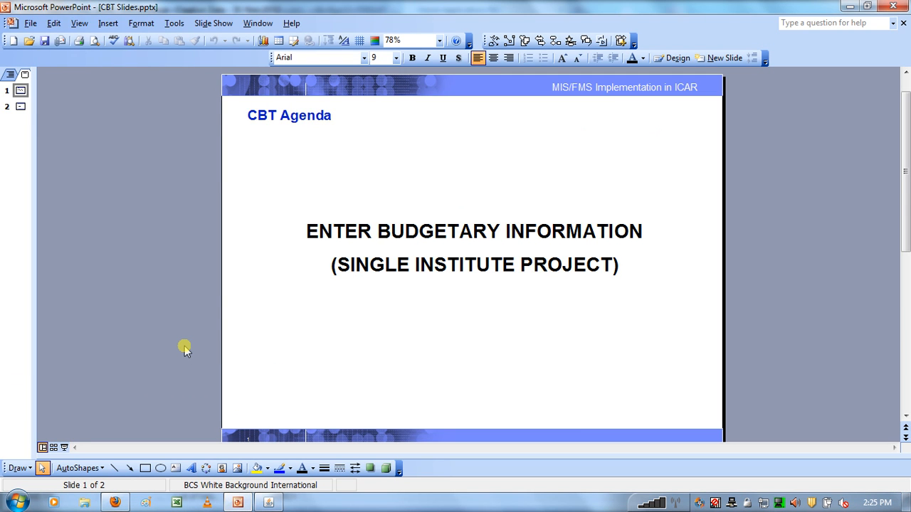
scroll(184, 349, "down", 1)
key("shift+F5")
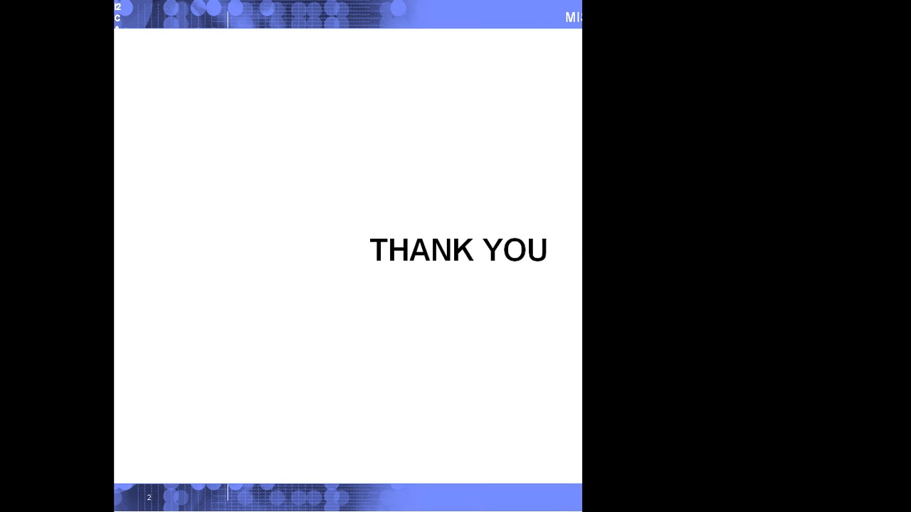